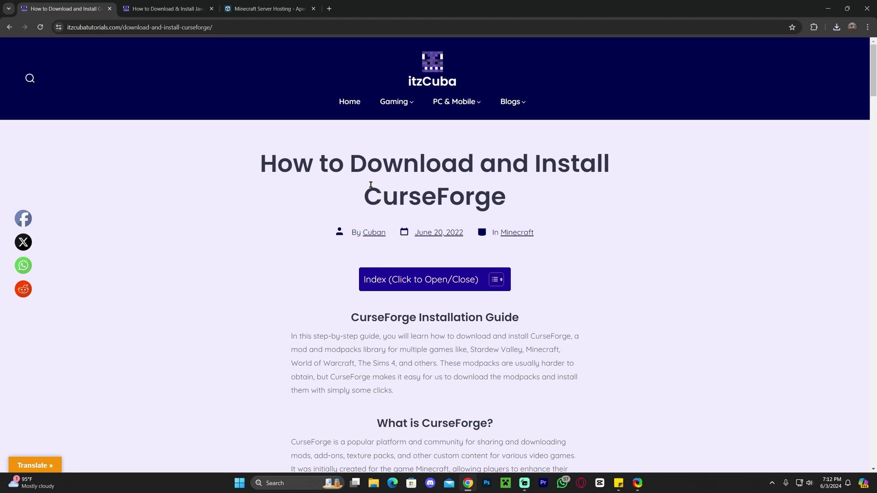
Step: Scroll the 'How to Download and Install CurseForge' guide to Step 1 – How to Download Curseforge
left_click_drag(266, 159, 377, 198)
left_click(524, 210)
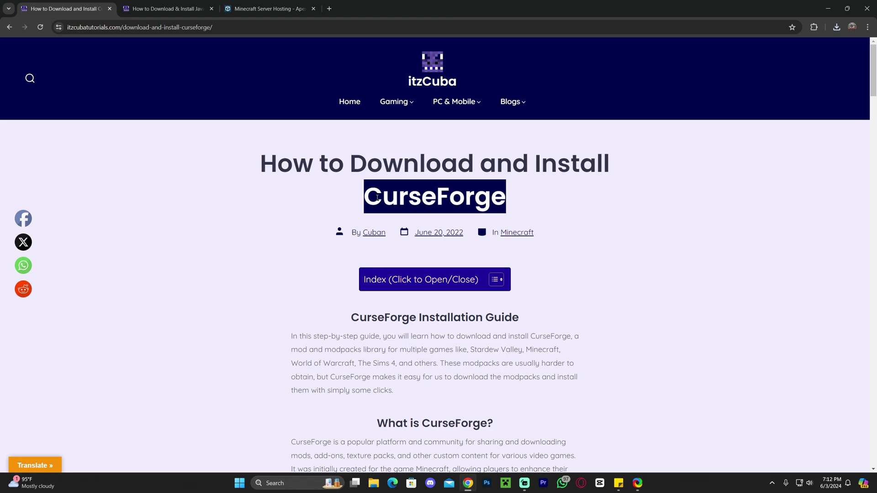
left_click(588, 199)
scroll(607, 208, "down", 6)
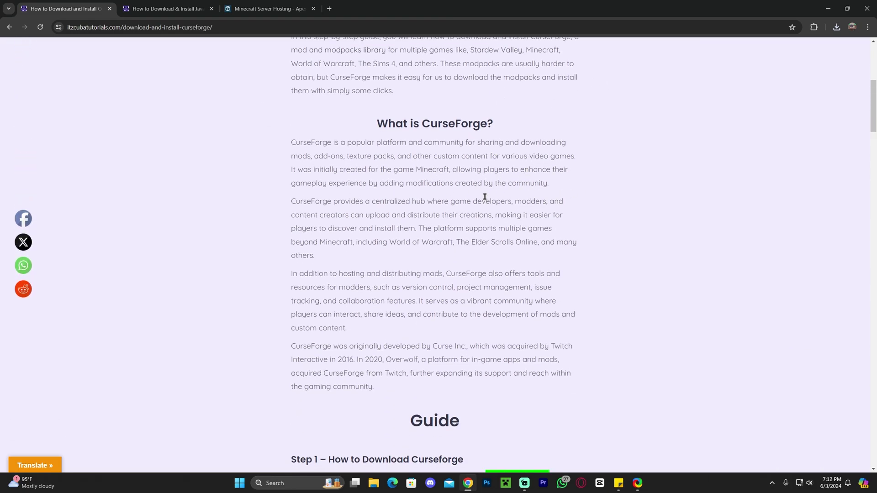
scroll(637, 198, "down", 18)
scroll(613, 217, "up", 13)
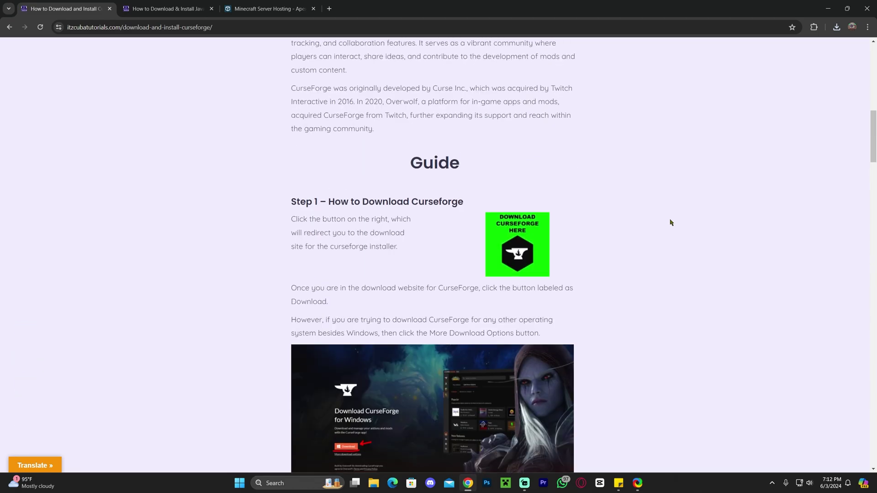
scroll(543, 201, "up", 2)
scroll(404, 200, "down", 3)
left_click_drag(300, 160, 369, 160)
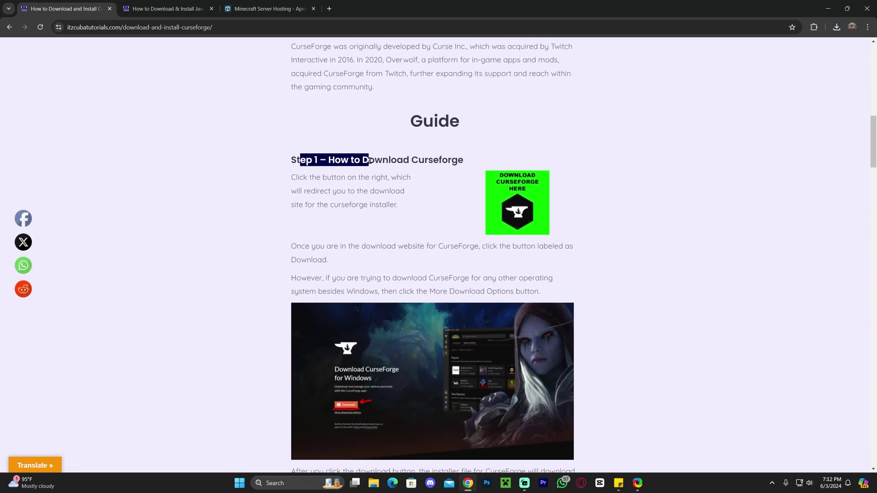
Step: Save the standalone Windows CurseForge installer to Downloads and view the download history
left_click(525, 188)
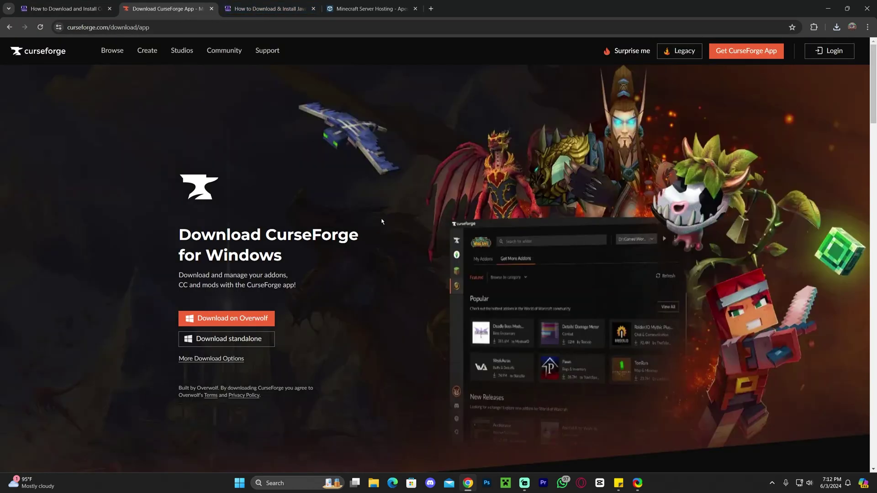
left_click(253, 344)
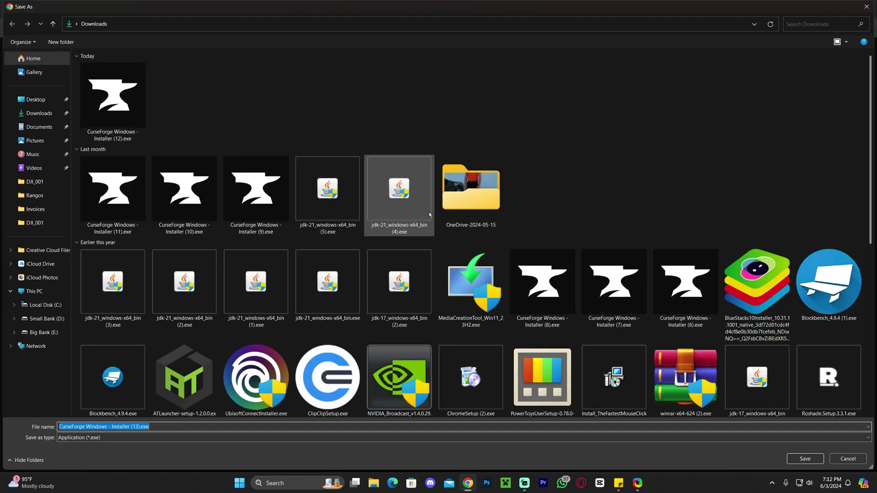
left_click(818, 459)
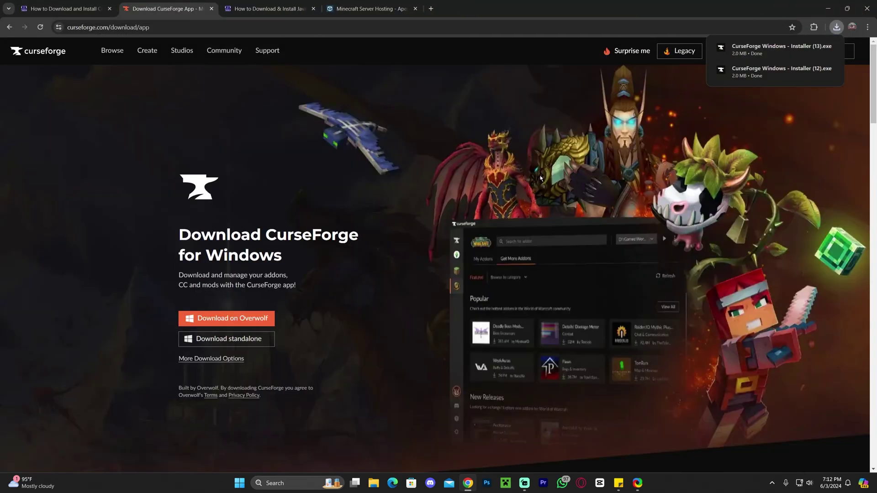
left_click_drag(558, 3, 323, 69)
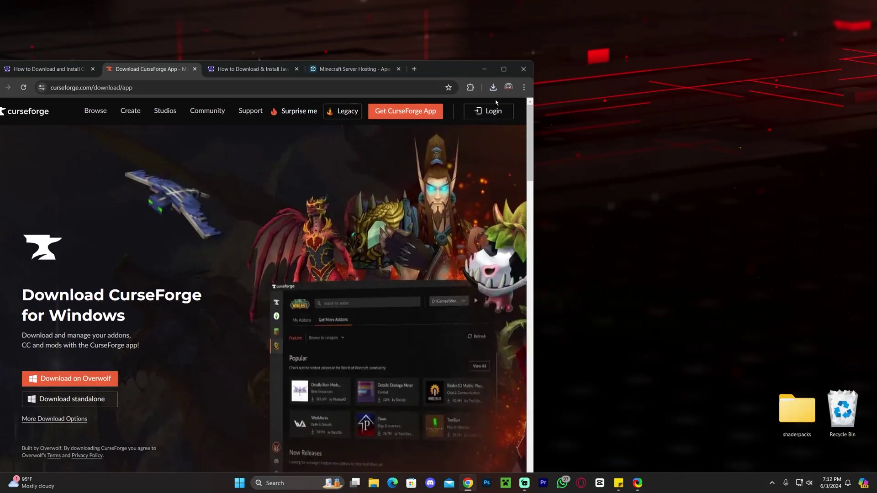
left_click(493, 87)
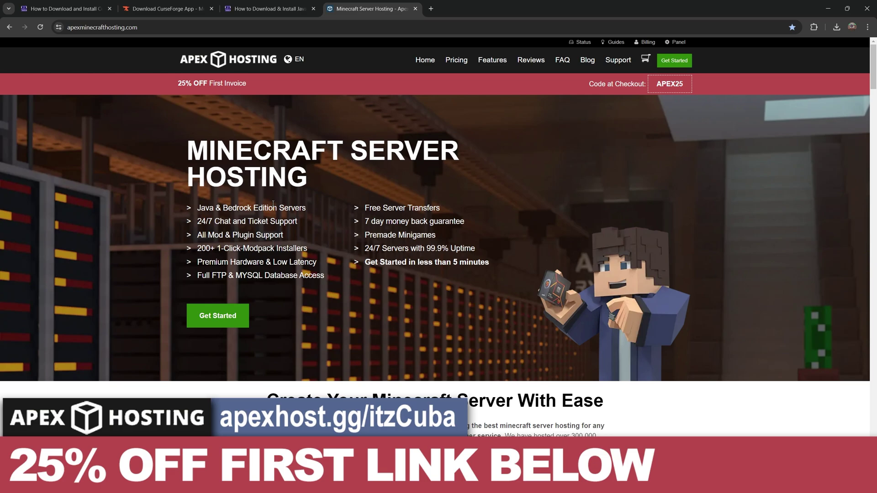
Step: Copy the Minecraft server address from the Apex Hosting server panel
scroll(306, 185, "down", 1)
scroll(357, 194, "up", 1)
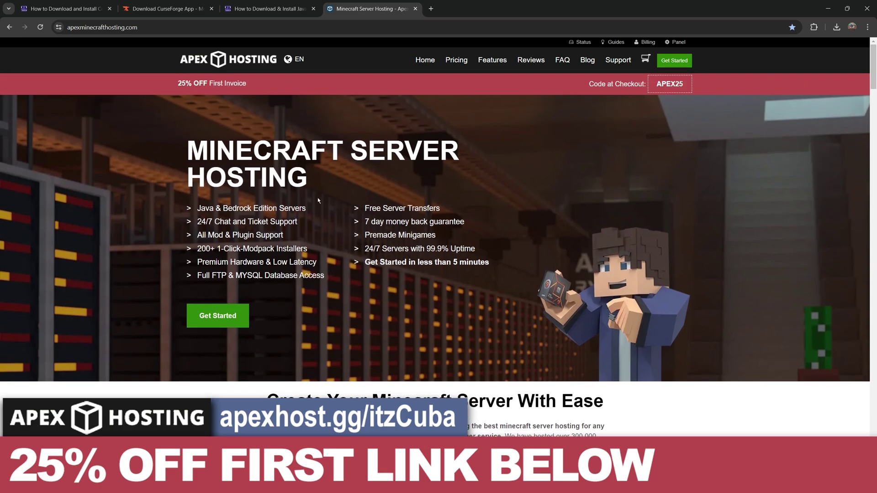
left_click_drag(189, 147, 333, 187)
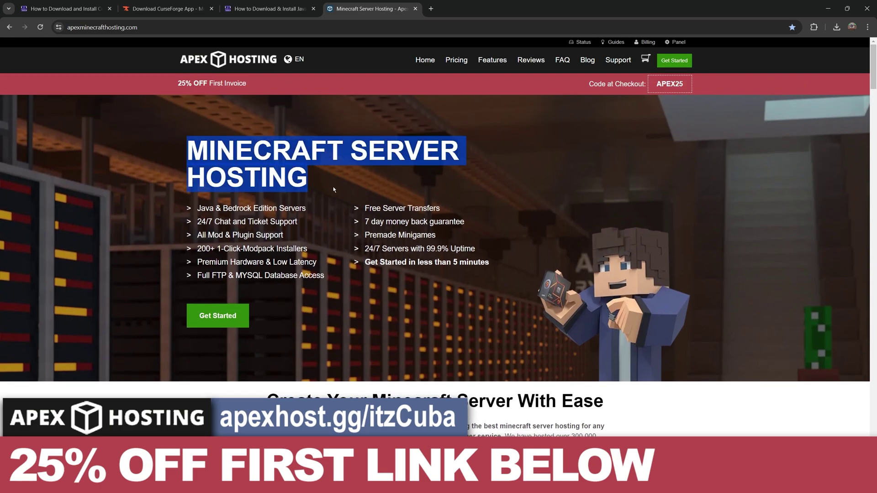
left_click(333, 187)
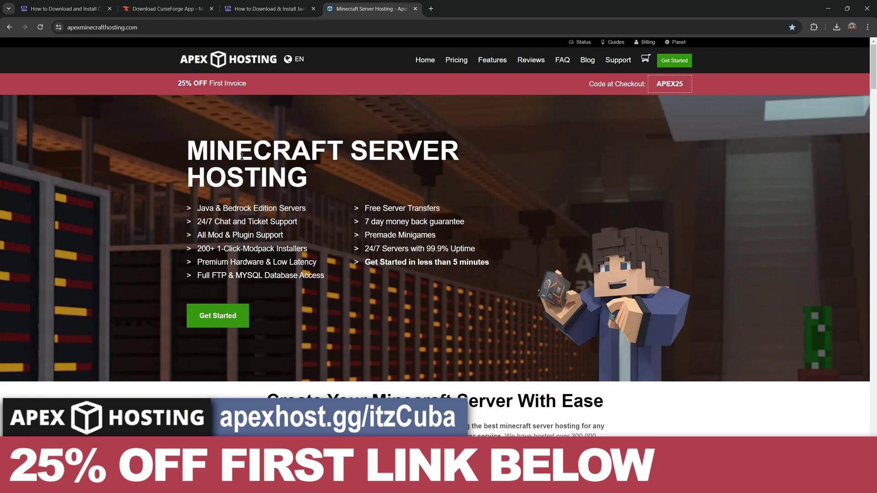
left_click_drag(206, 153, 336, 177)
left_click(308, 175)
scroll(378, 180, "down", 10)
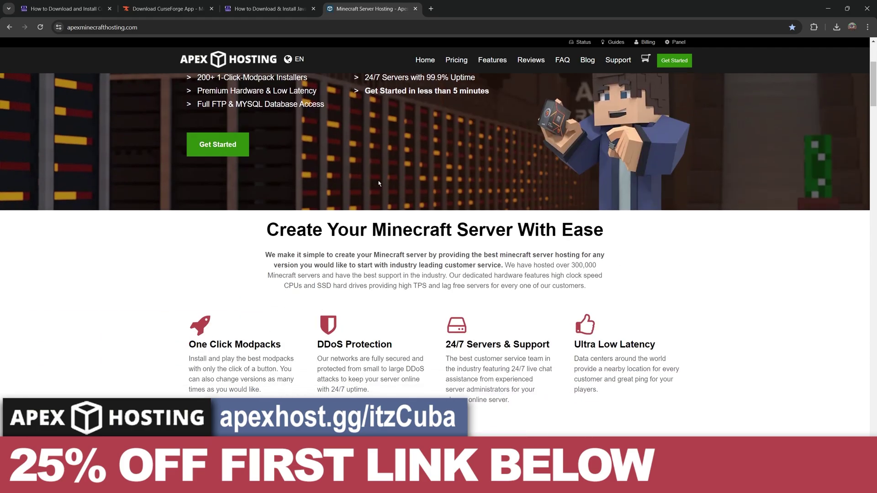
scroll(376, 178, "down", 15)
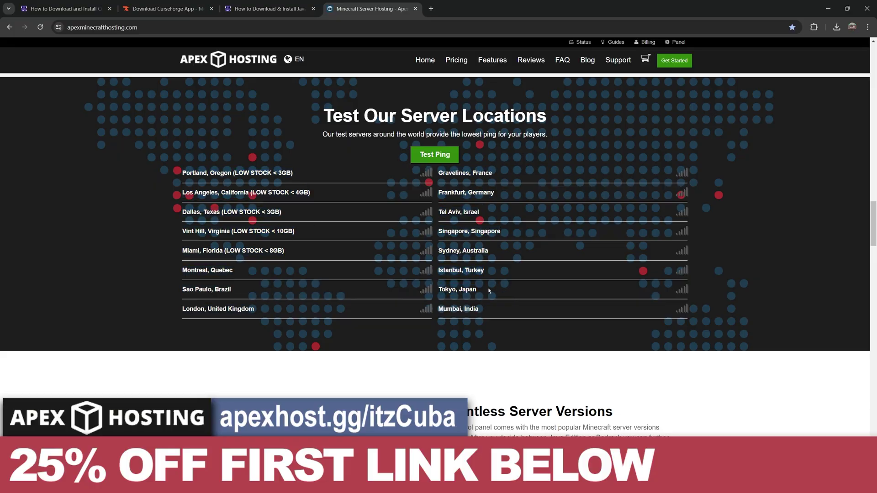
scroll(453, 267, "up", 10)
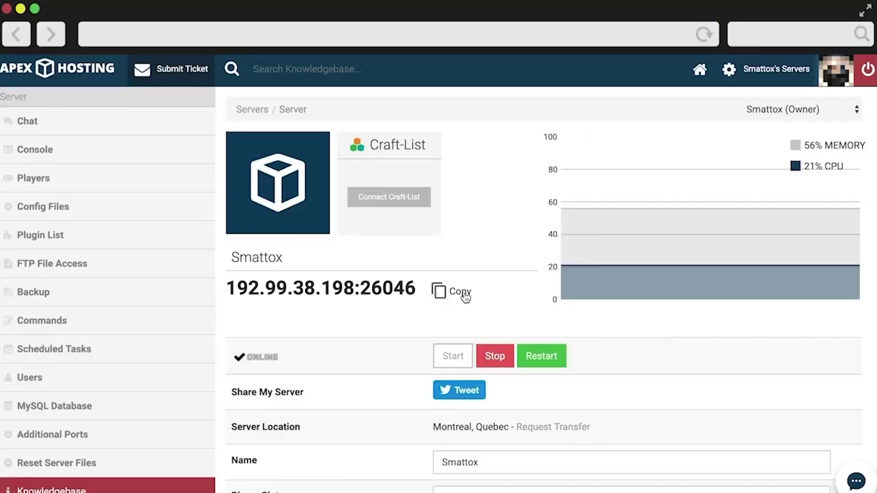
left_click(463, 295)
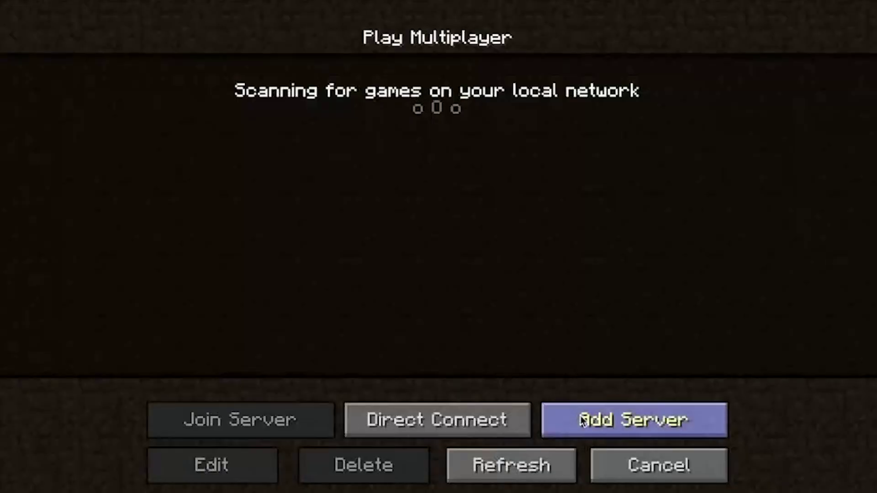
Step: Add a server entry with the pasted address, then connect to it from the server list
left_click(632, 419)
left_click(516, 224)
key("ctrl+v")
left_click(489, 349)
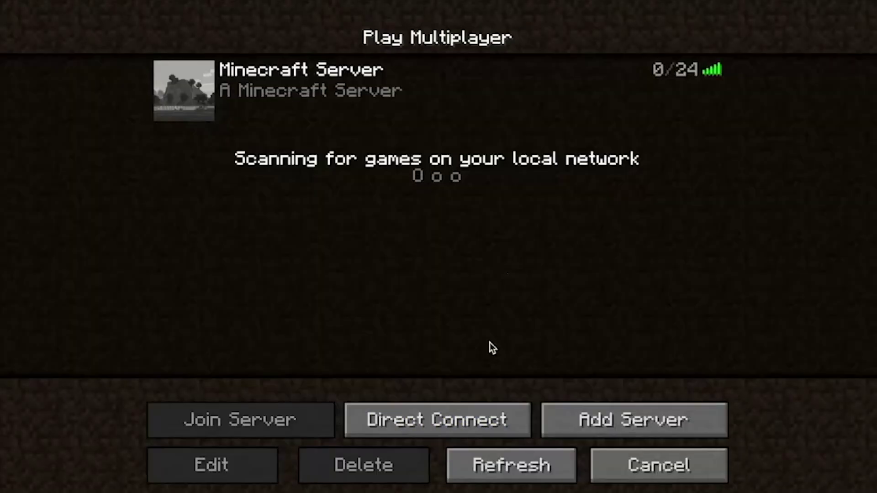
double_click(549, 81)
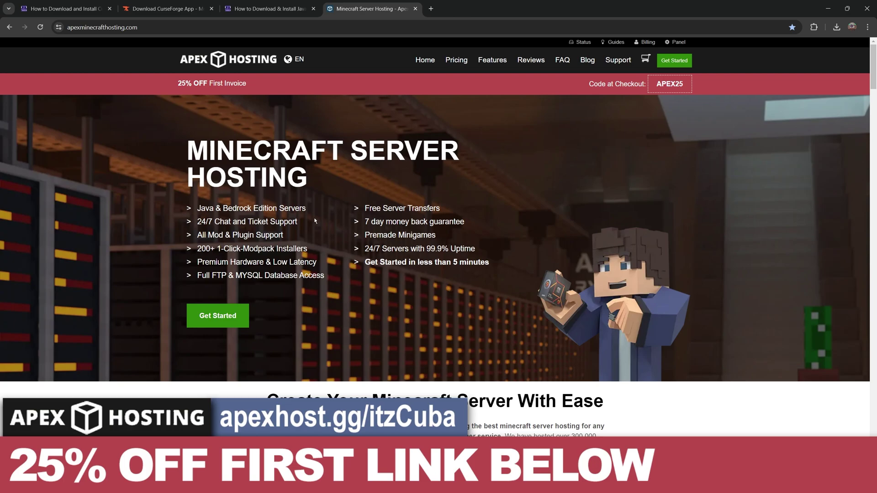
scroll(390, 219, "down", 2)
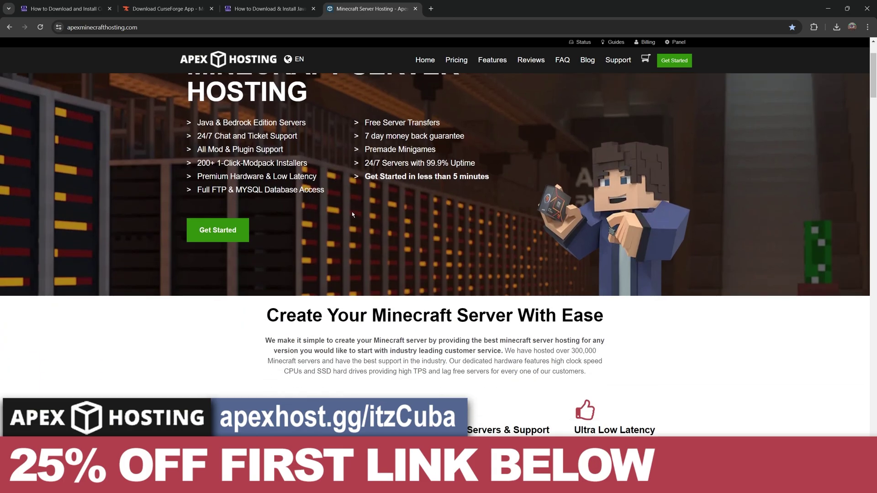
scroll(352, 214, "up", 2)
left_click_drag(205, 207, 296, 256)
left_click(252, 168)
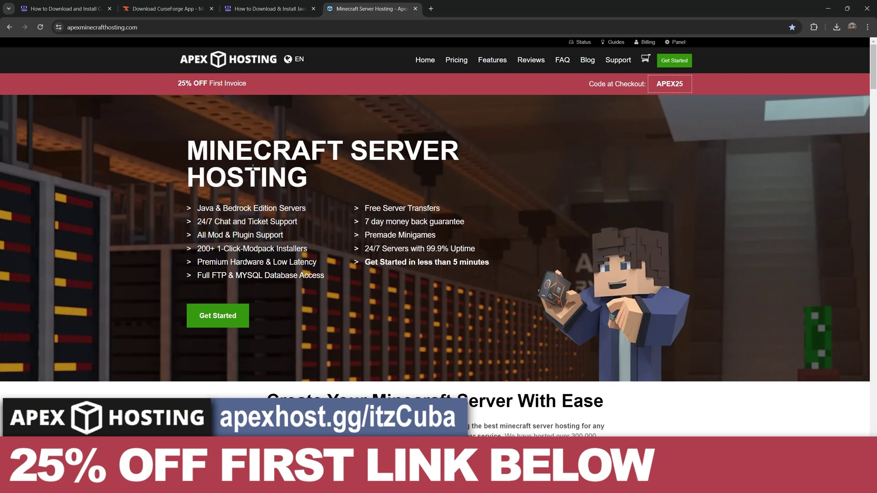
triple_click(193, 84)
left_click(235, 199)
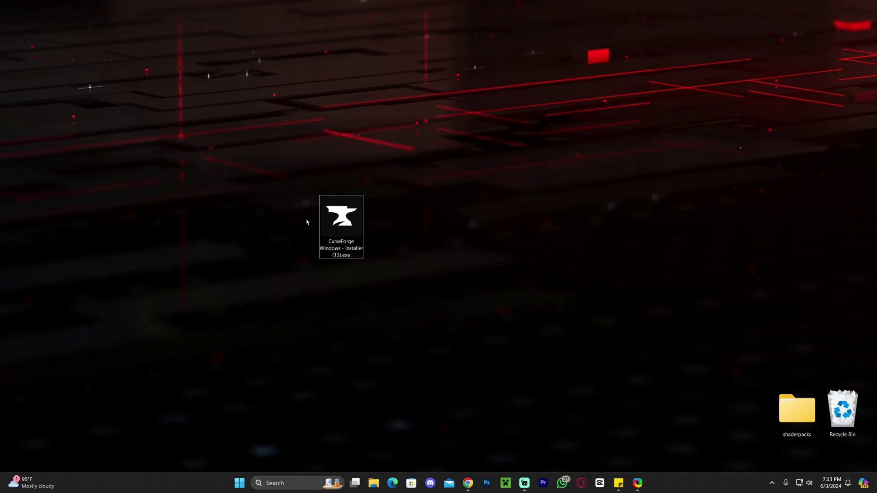
Step: Run the CurseForge installer in English, accept the terms and install to the default folder
double_click(343, 216)
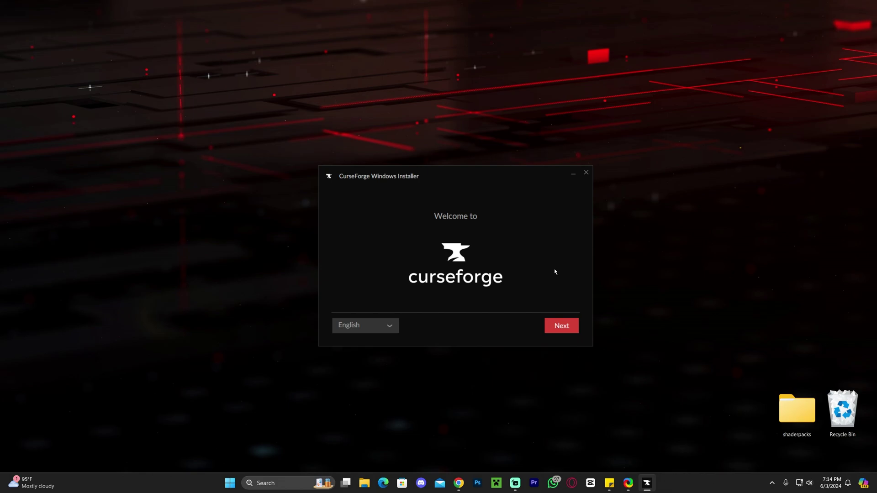
left_click(387, 326)
left_click(561, 324)
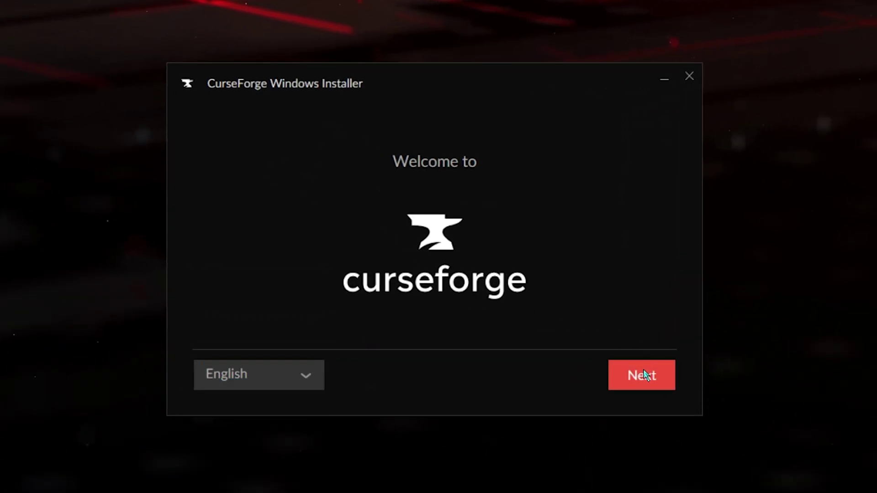
left_click(561, 323)
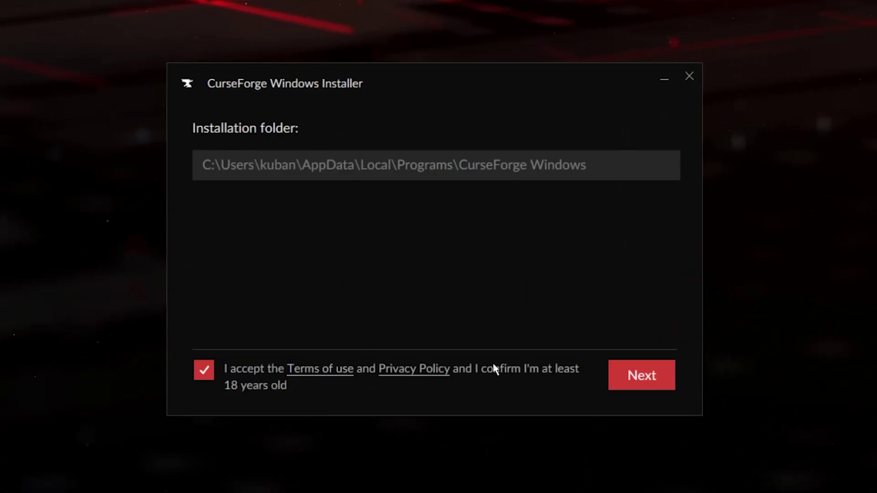
left_click(640, 376)
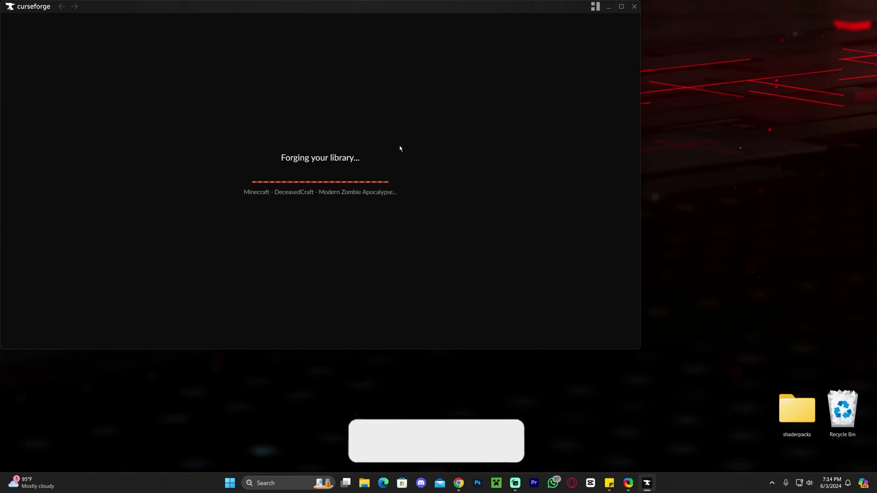
Step: Close the what's-new notes, maximize CurseForge, and open the Minecraft modpack library
scroll(334, 210, "down", 2)
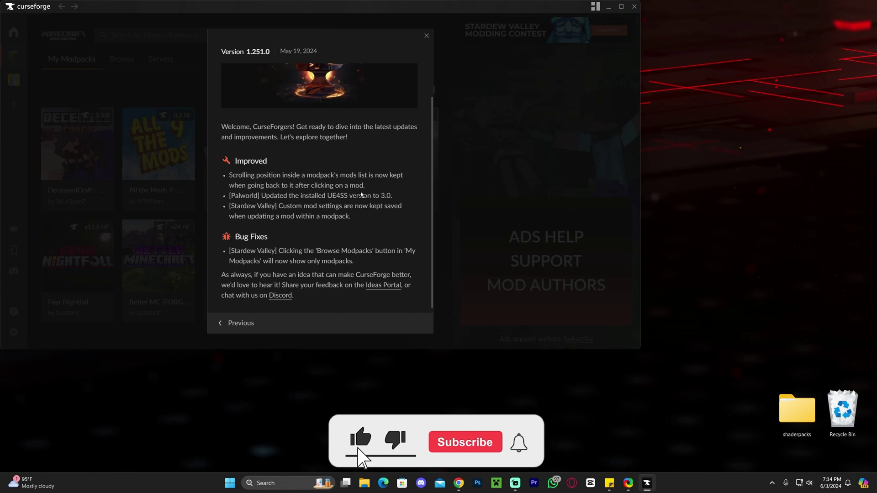
left_click(427, 36)
left_click(621, 7)
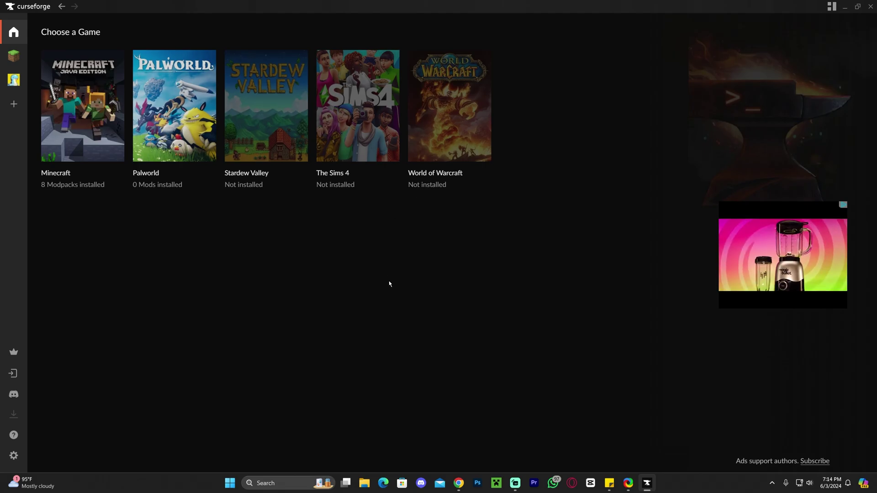
left_click(109, 145)
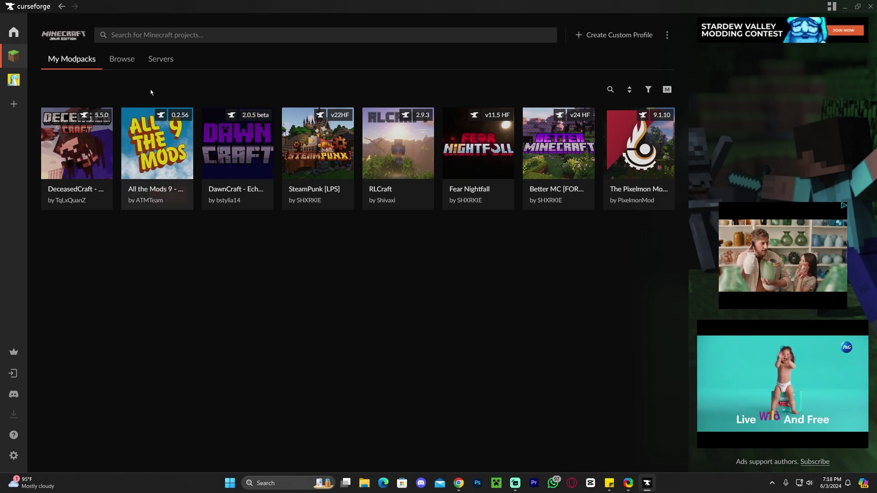
Step: Search Minecraft modpacks for 'atm9sky' to find All the Mods 9 - To the Sky
left_click(120, 60)
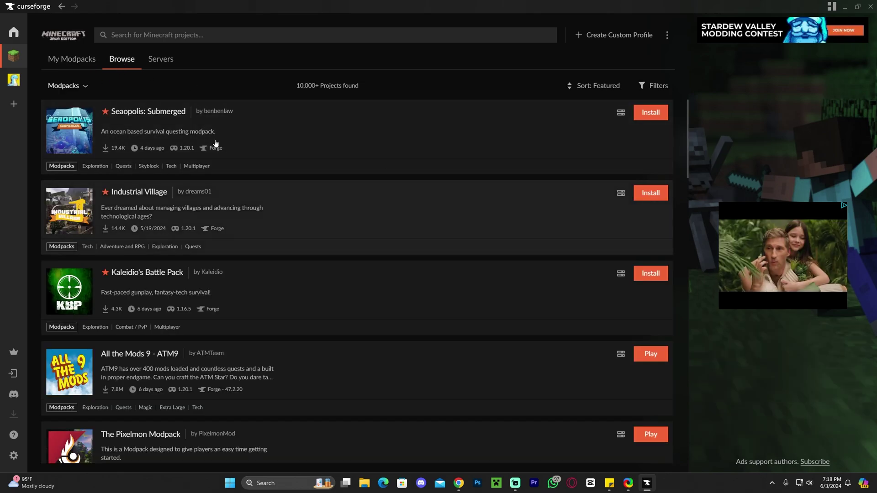
scroll(268, 235, "down", 5)
scroll(242, 268, "up", 5)
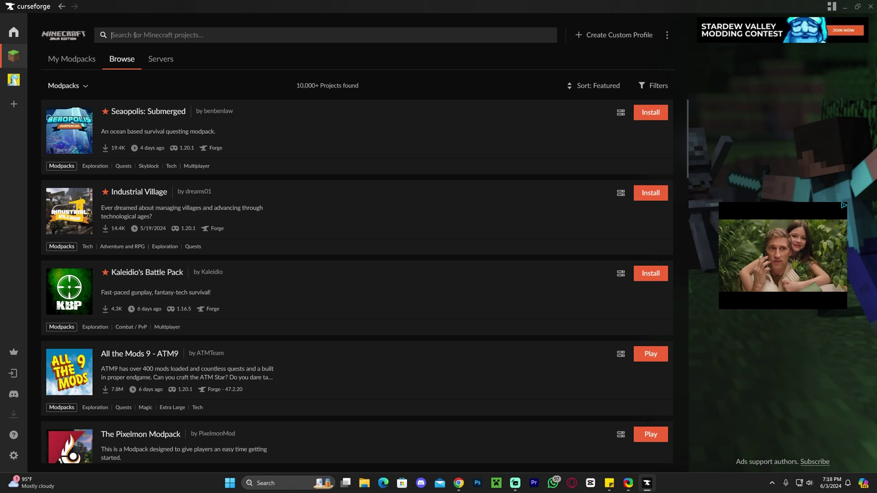
left_click(150, 35)
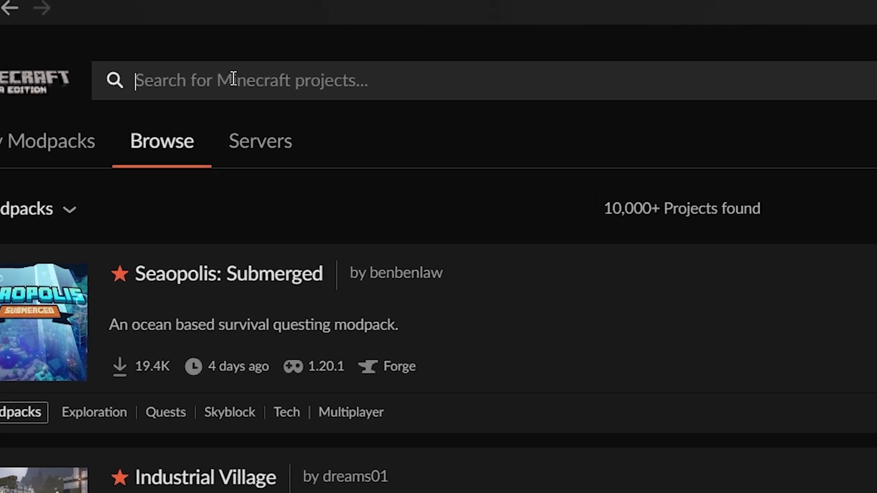
type("at")
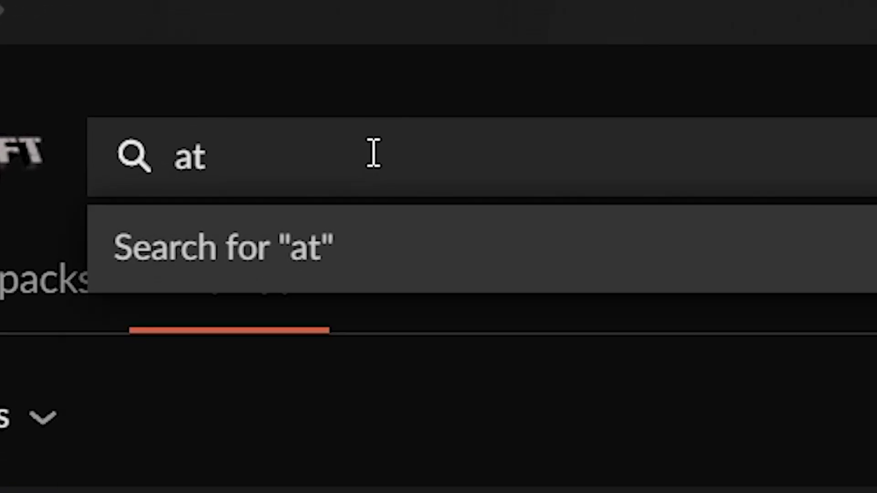
type("m9")
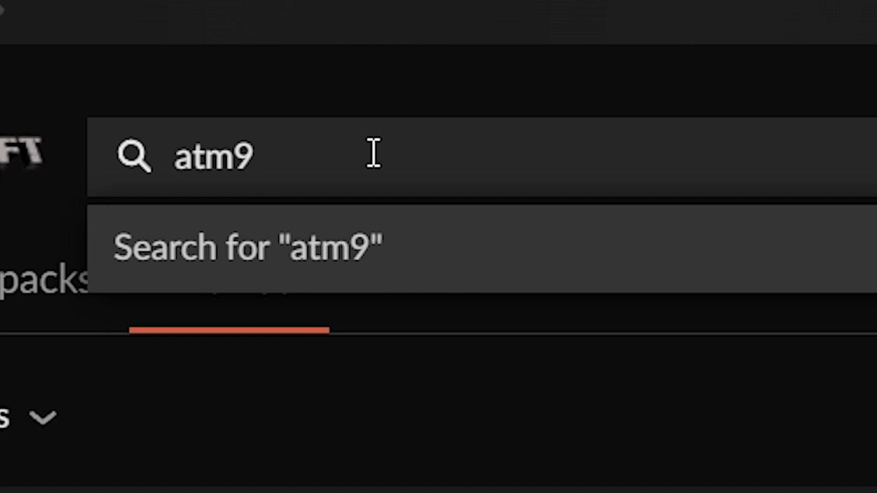
type("sky")
left_click_drag(341, 147, 145, 158)
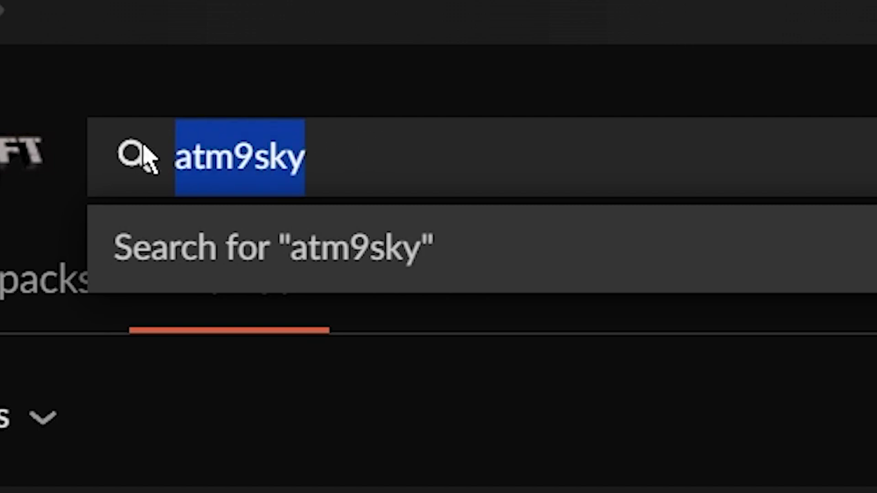
left_click(409, 146)
key("Return")
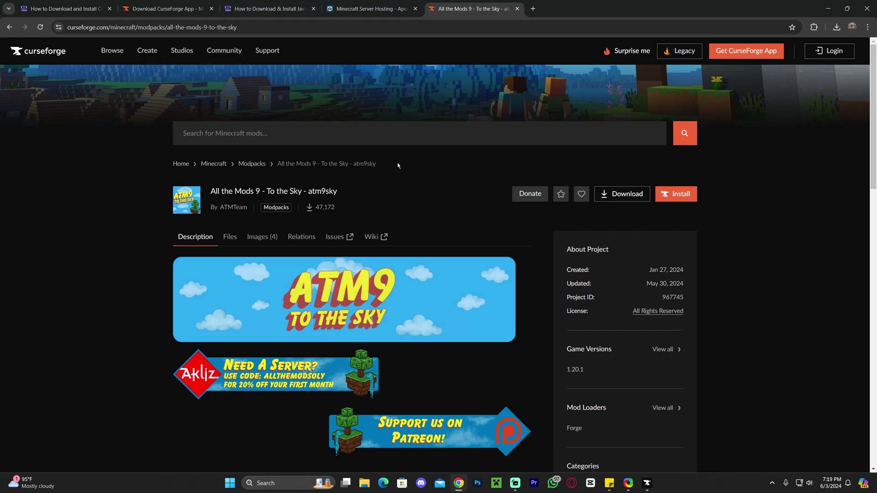
Step: Send All the Mods 9 - To the Sky to the CurseForge app for installation, then minimize Chrome
left_click(679, 196)
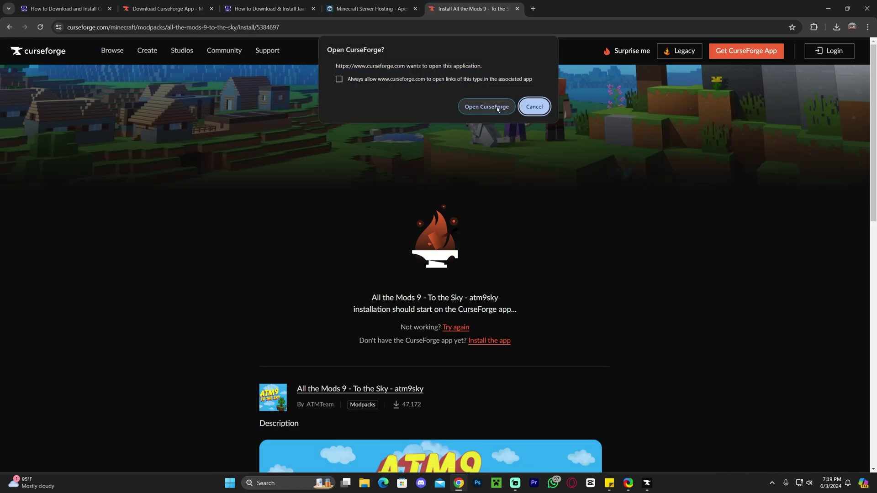
left_click(487, 107)
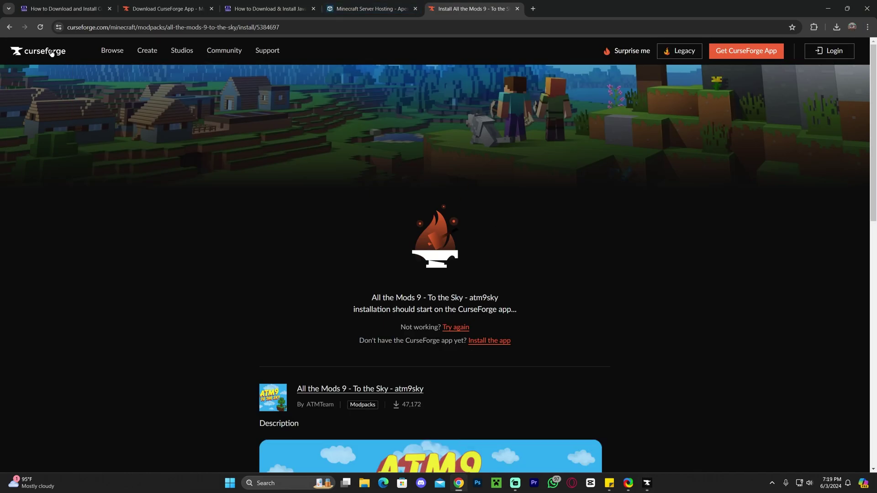
left_click(9, 27)
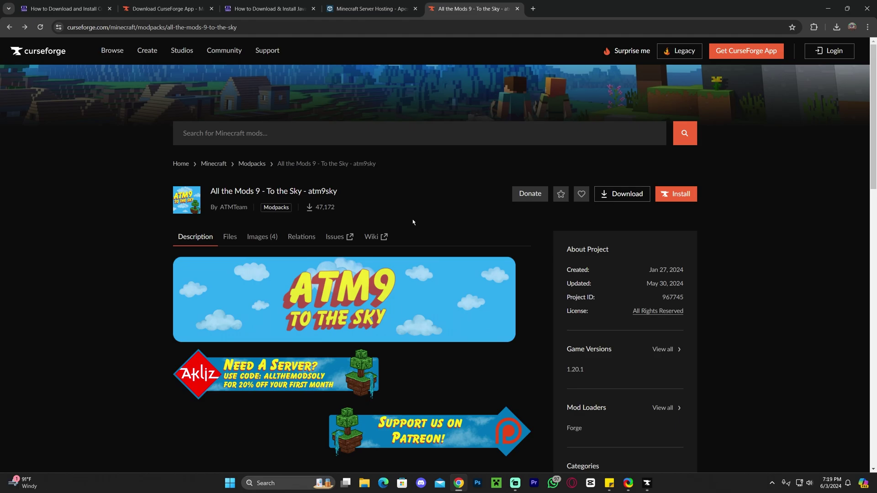
left_click(831, 6)
Step: Restore CurseForge, rerun the atm9sky search, and switch to the My Modpacks library
left_click(647, 483)
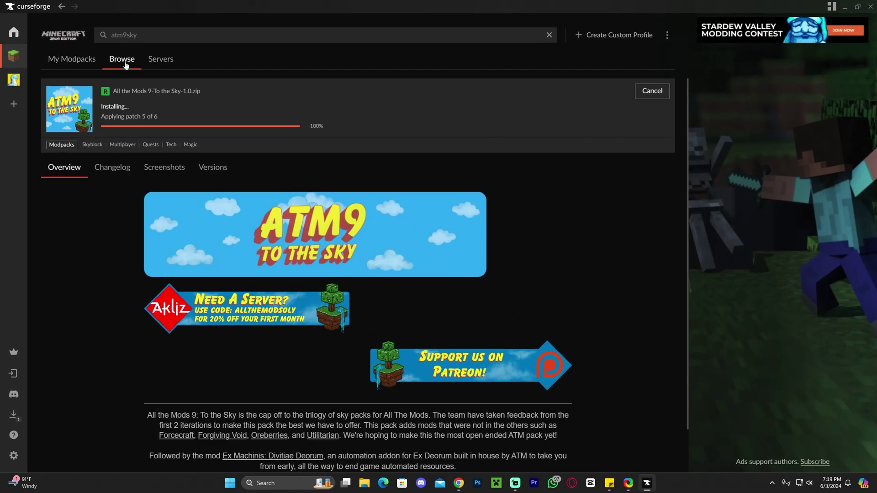
left_click(98, 32)
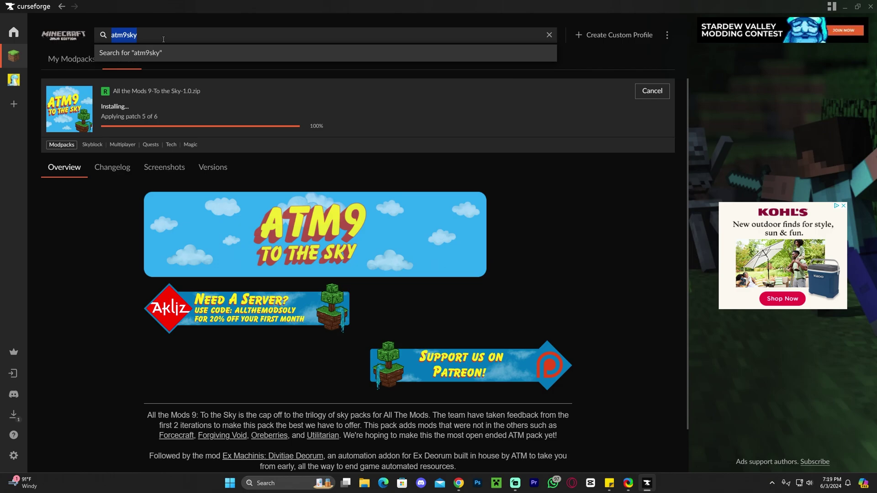
left_click(297, 136)
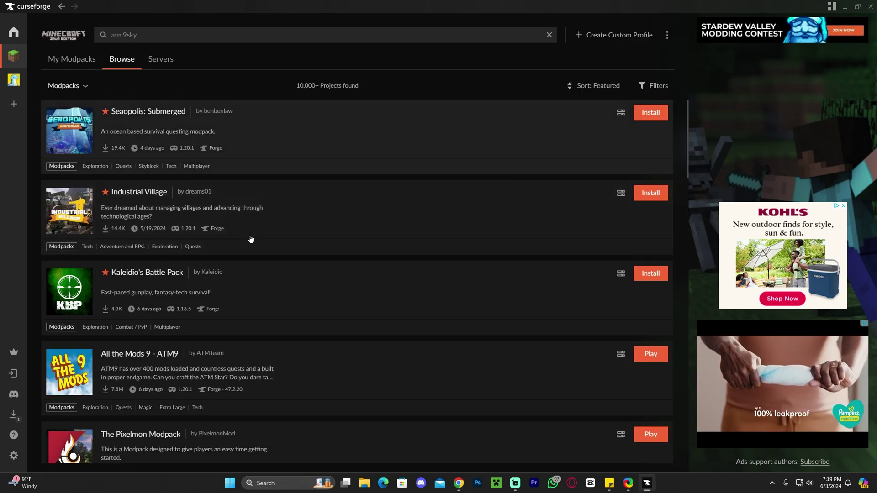
scroll(214, 174, "down", 5)
scroll(296, 192, "up", 5)
left_click(158, 38)
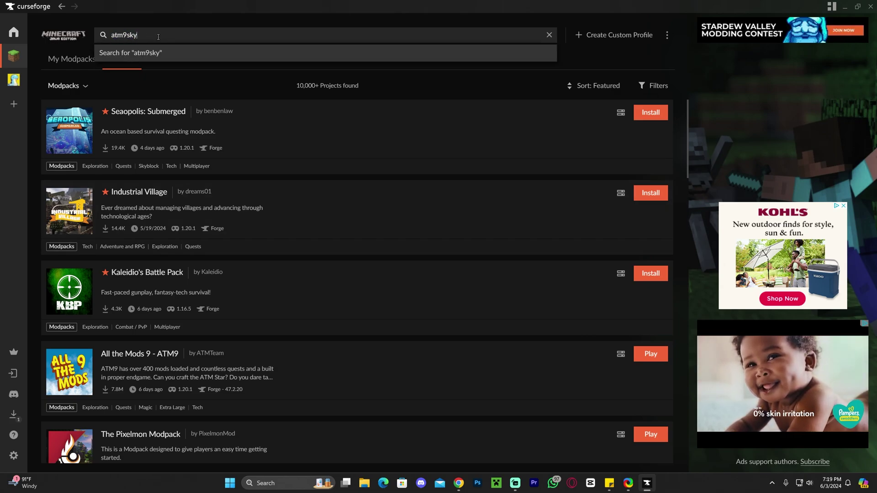
key("Return")
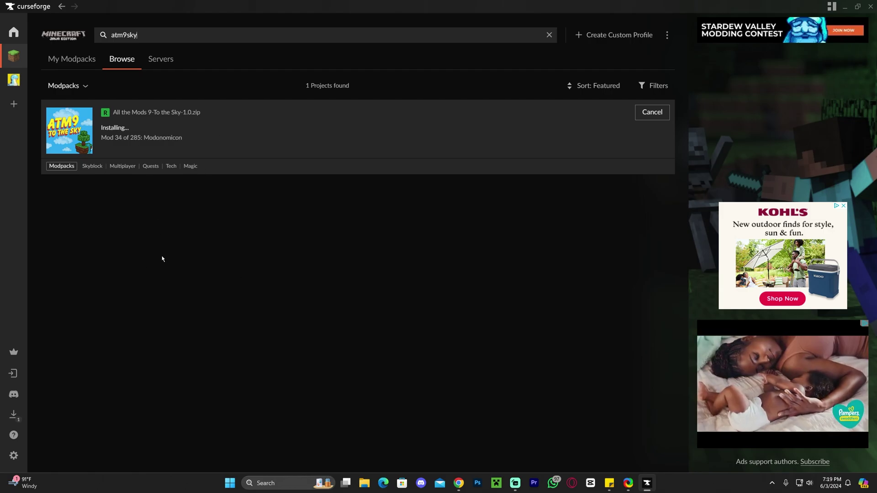
left_click(79, 61)
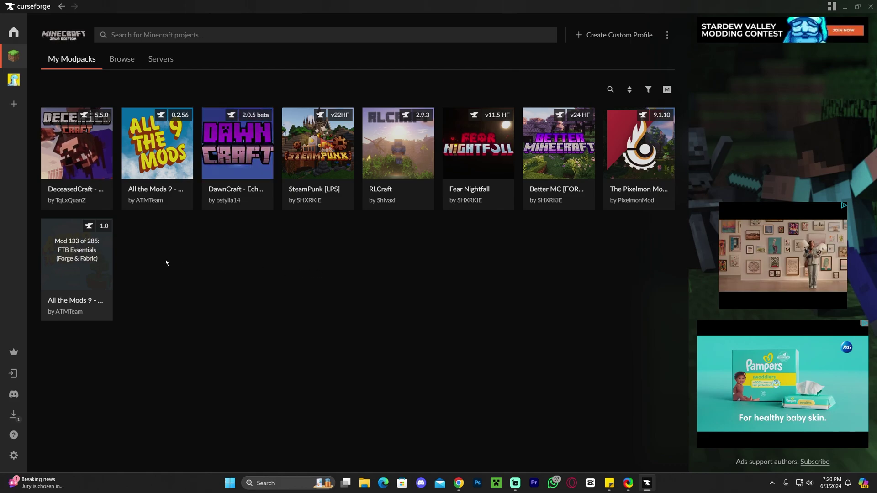
Step: Play the All the Mods 9 - To the Sky modpack from its My Modpacks card
mouse_move(95, 276)
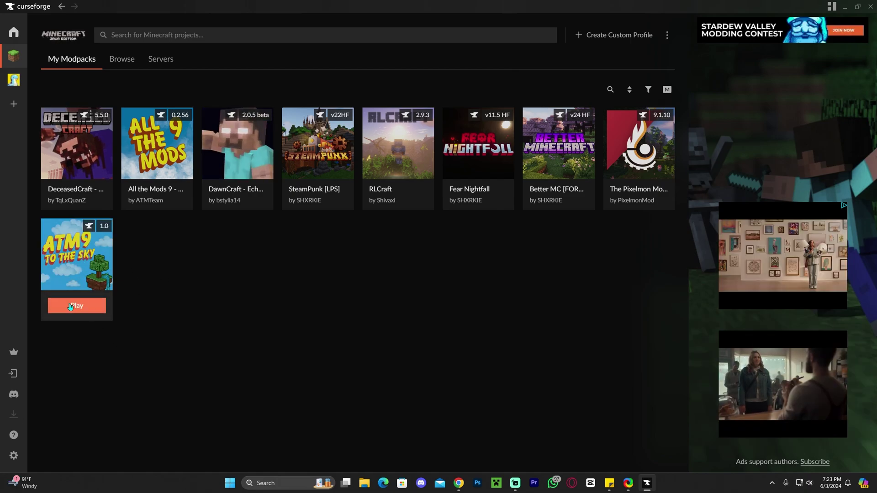
left_click(71, 306)
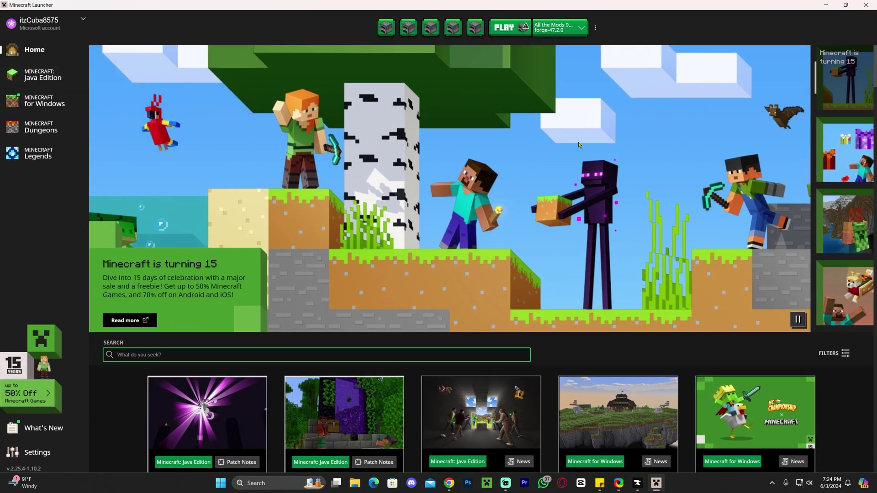
Step: Launch the All the Mods 9 - To the Sky installation from Java Edition, accepting the modified-game risk warning
left_click(44, 77)
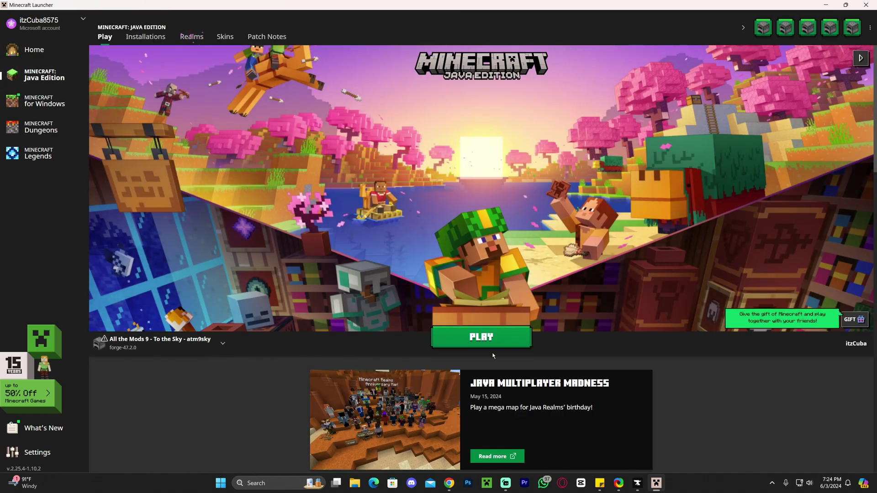
left_click(473, 341)
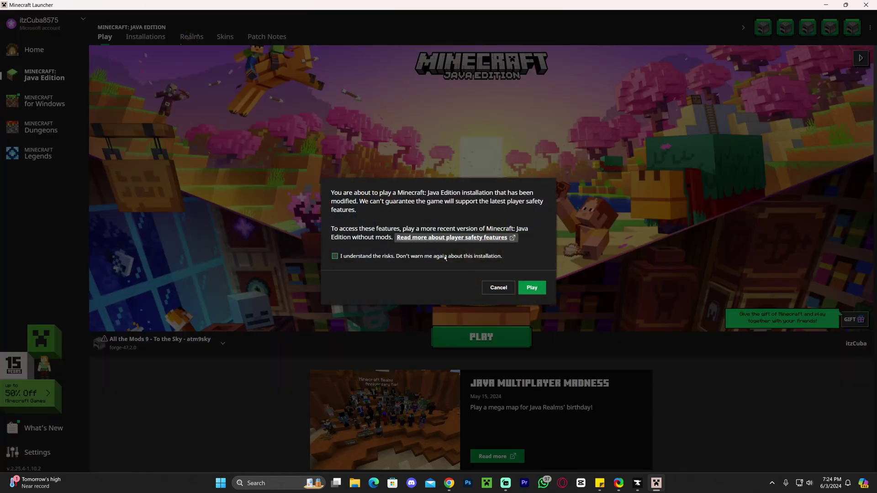
left_click(336, 255)
left_click(533, 288)
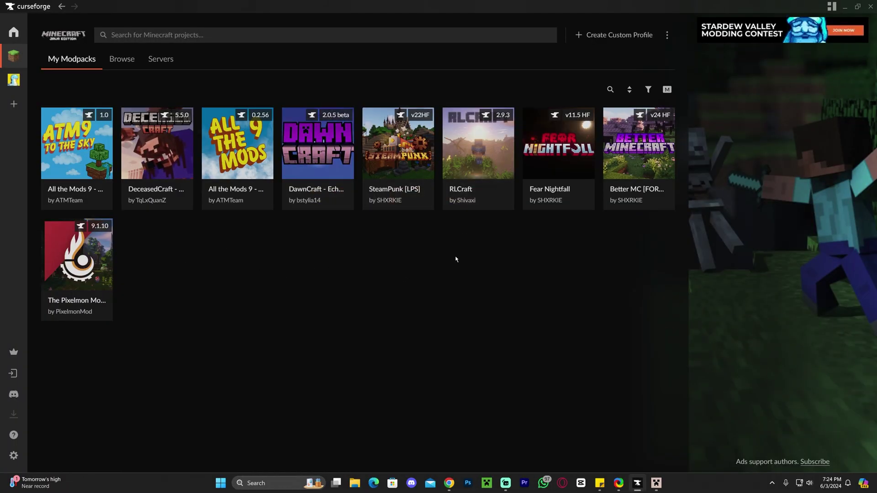
left_click(845, 6)
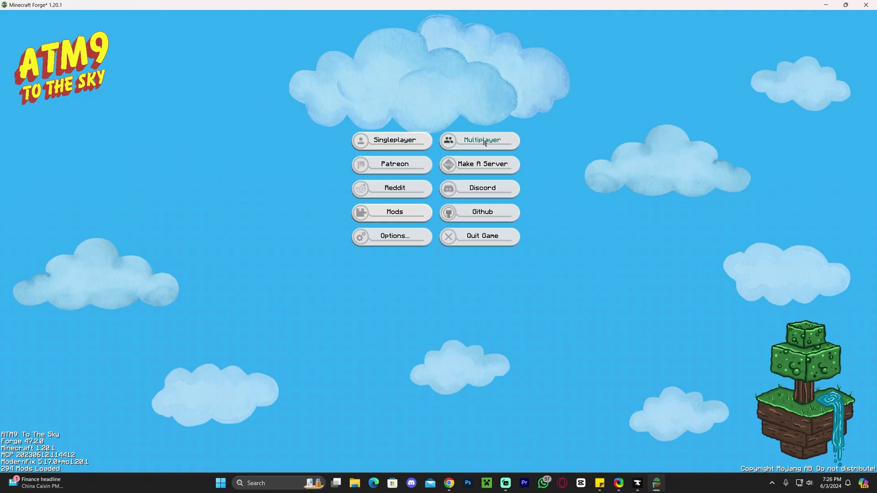
Step: Create a new singleplayer world from the ATM9 To the Sky main menu
left_click(412, 145)
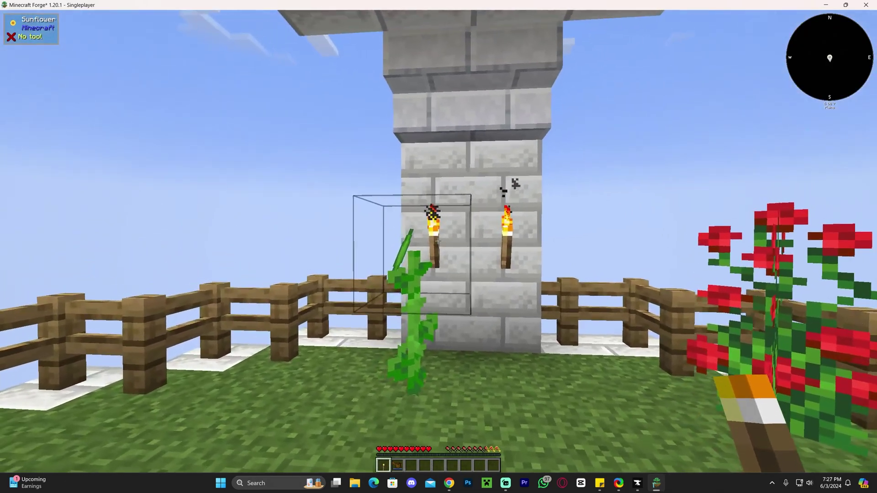
Step: Walk up to the spawn signs and run the /skyblock gui command
key("w")
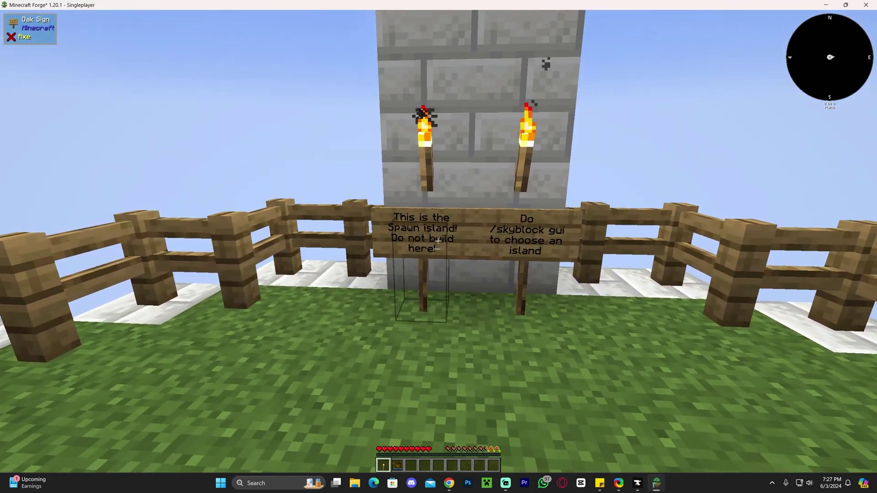
key("d")
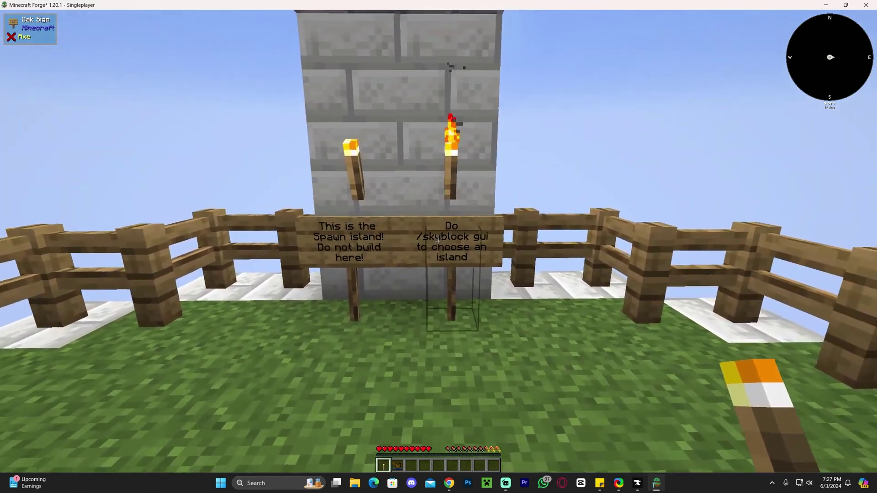
key("a")
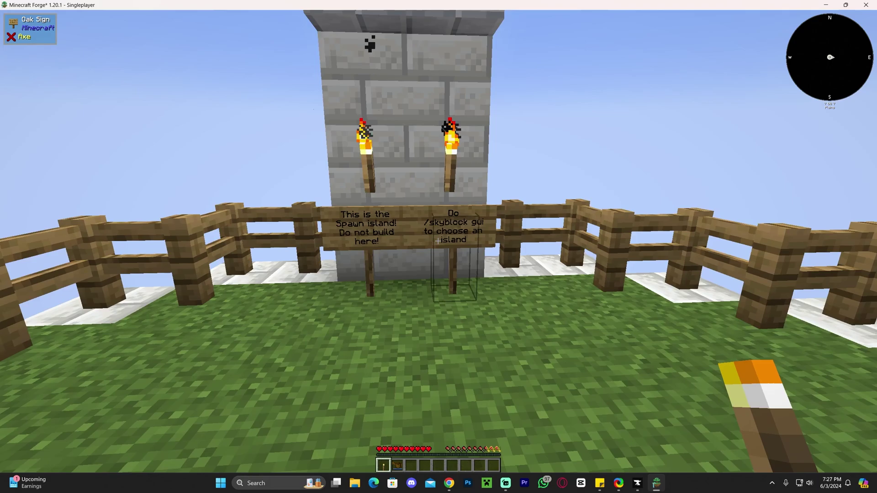
key("slash")
type("sky")
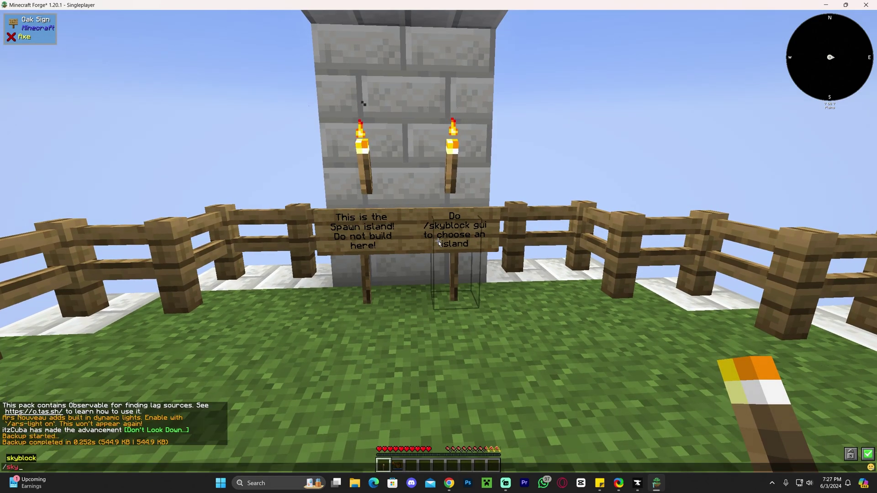
type("block gui")
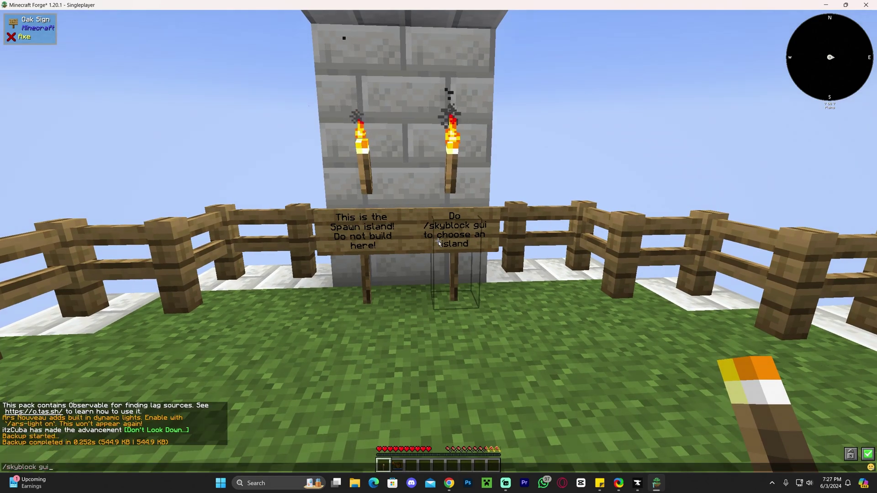
key("Return")
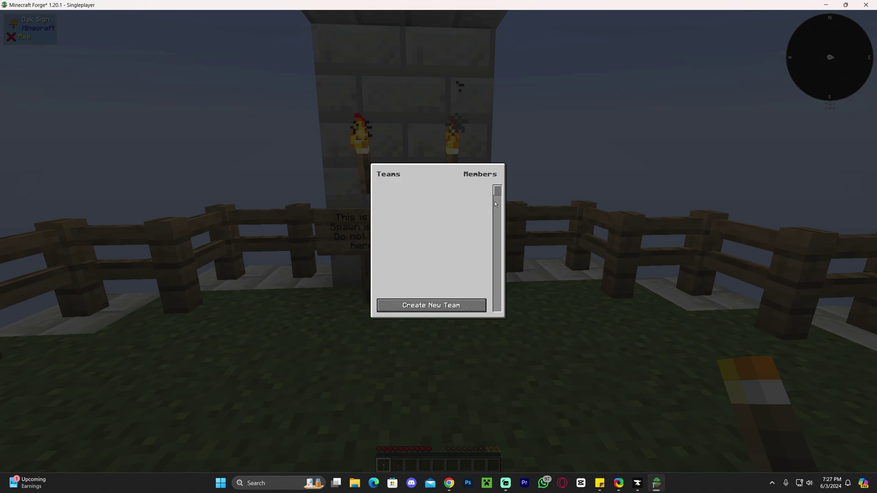
Step: Create team 'Apex Hosting' with the Anarchy template, then jump in third-person view
left_click(452, 306)
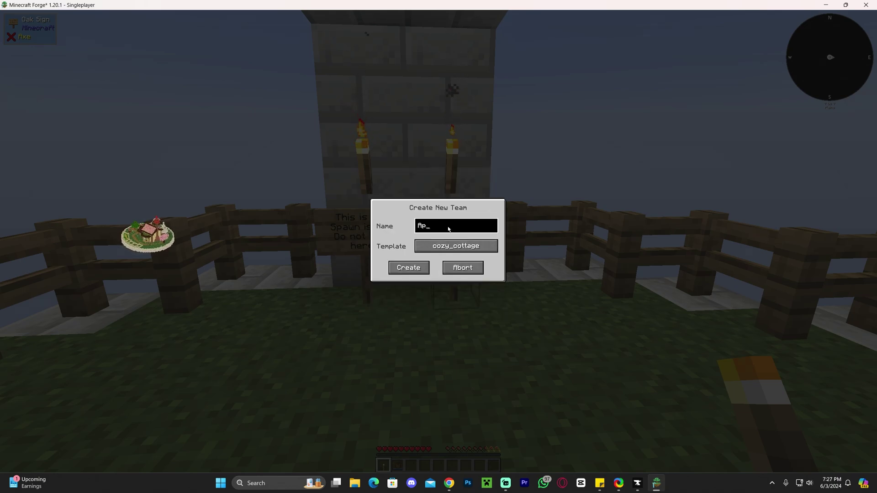
type("Apex Hosting")
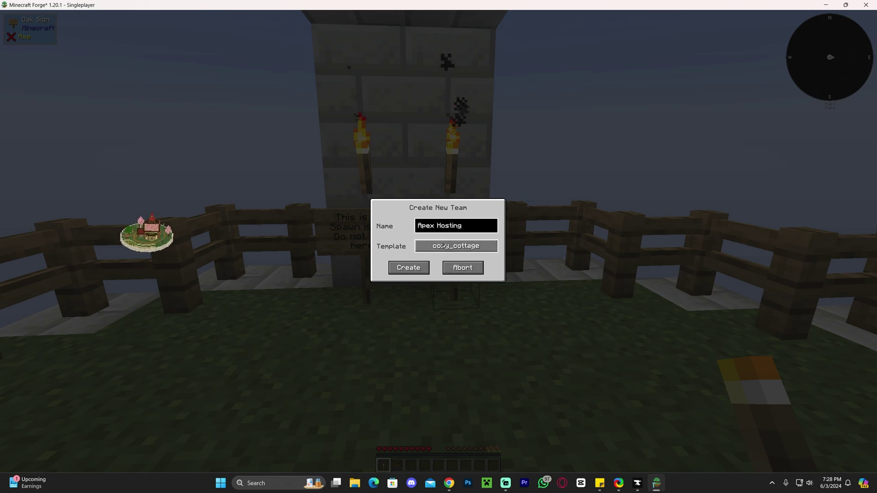
left_click(452, 247)
left_click(452, 247)
left_click(452, 247)
left_click(452, 247)
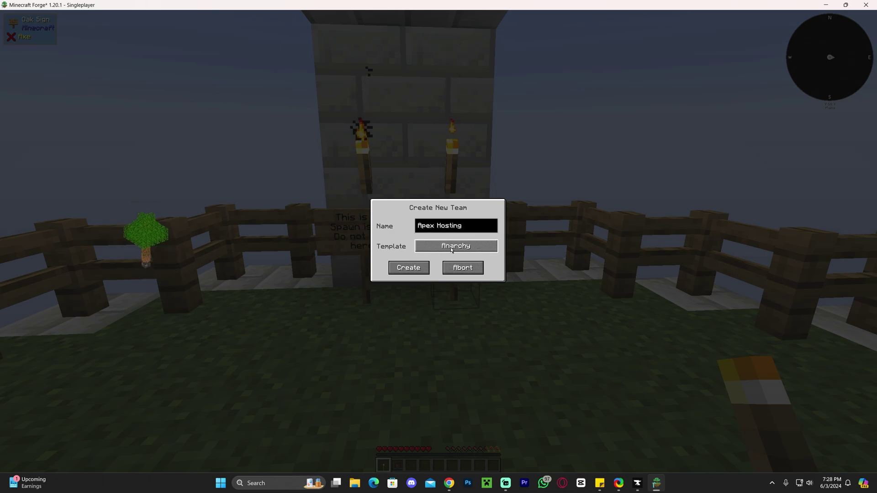
left_click(451, 247)
left_click(451, 246)
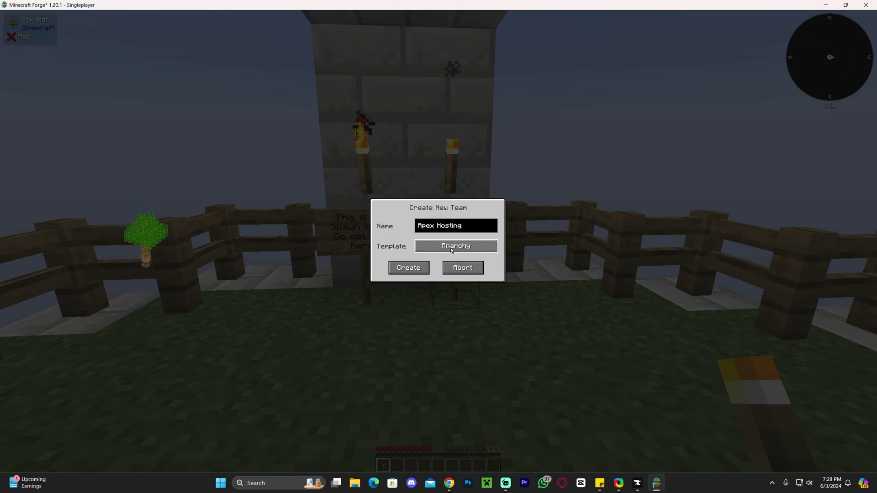
left_click(409, 268)
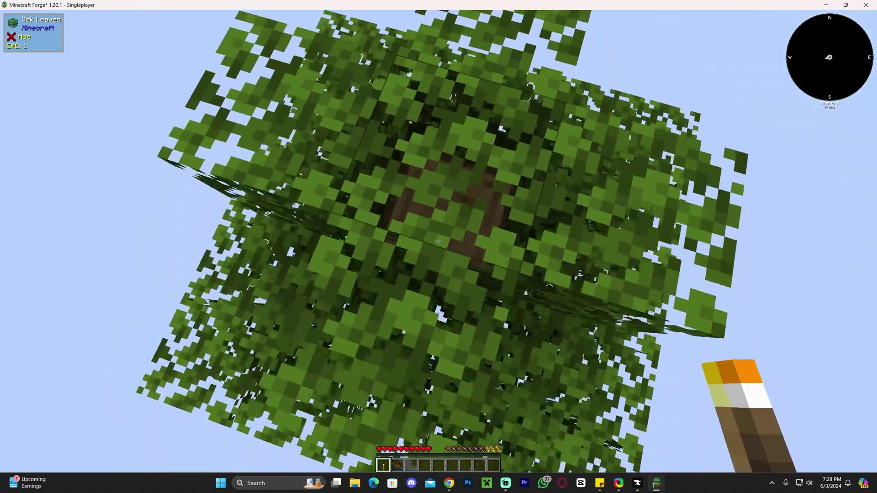
key("F5")
key("F5")
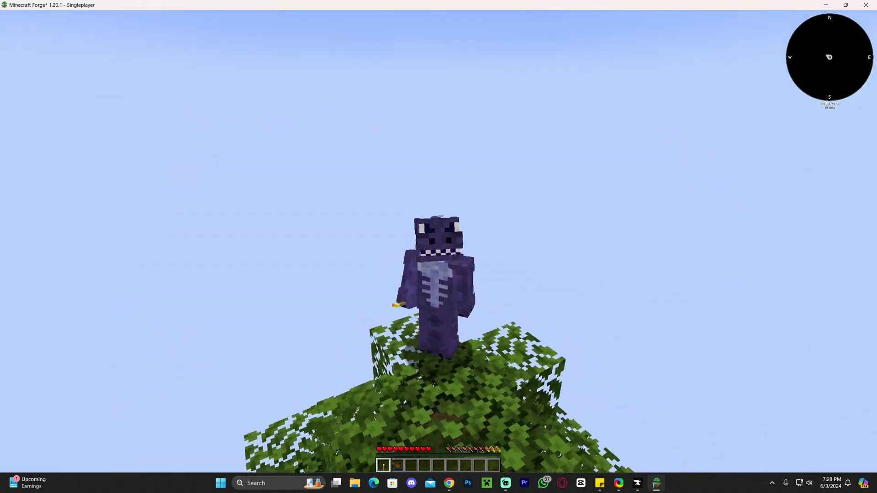
key("space")
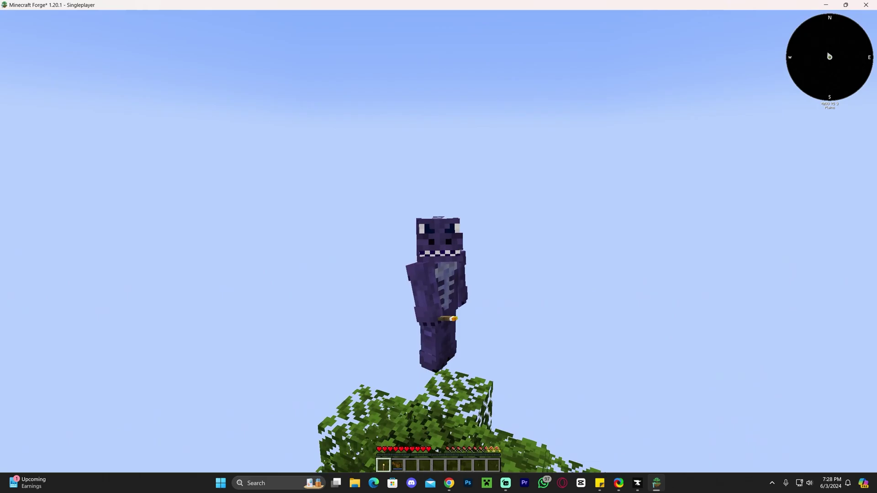